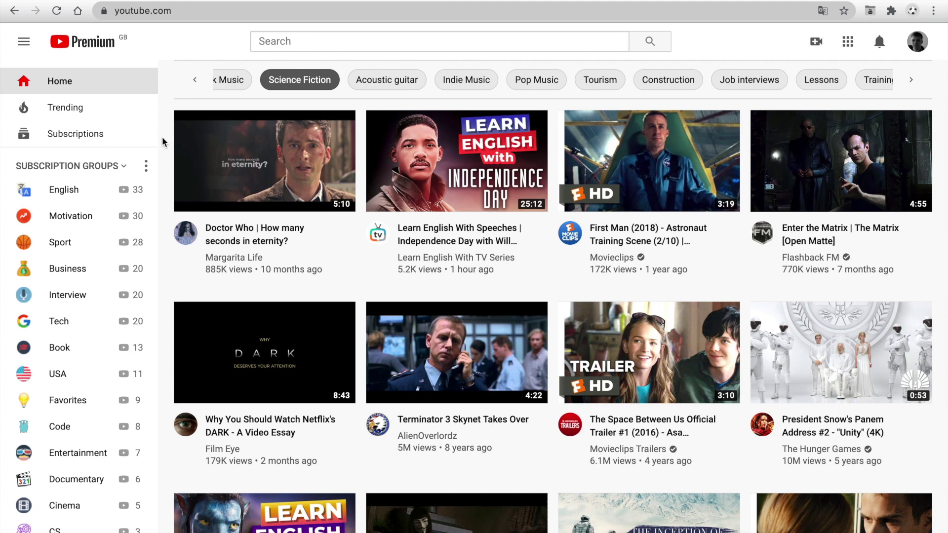
Open the PocketTube subscription groups manager from the SUBSCRIPTION GROUPS sidebar header.
click(70, 169)
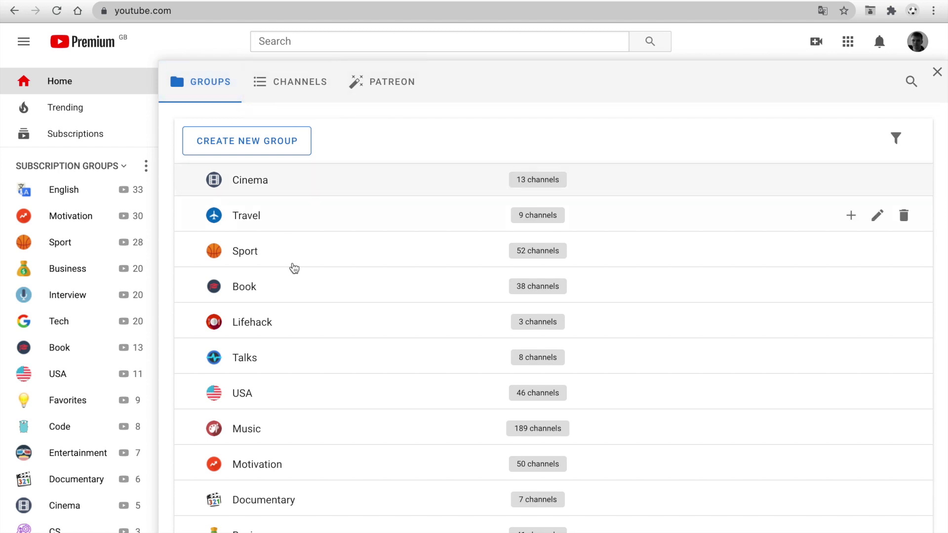
Start creating a new subscription group.
click(277, 155)
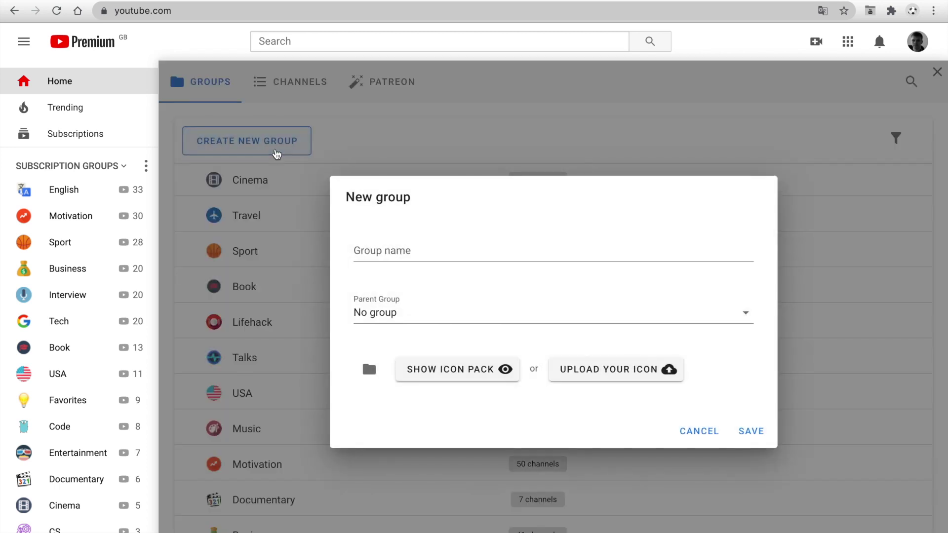
Create a Football group with parent Sport and an uploaded PNG icon, and save it.
click(477, 253)
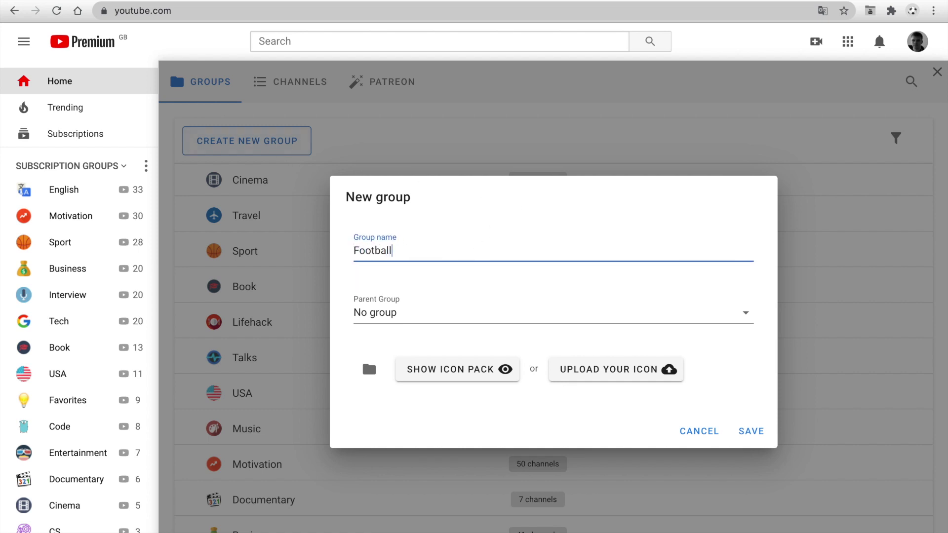
click(475, 320)
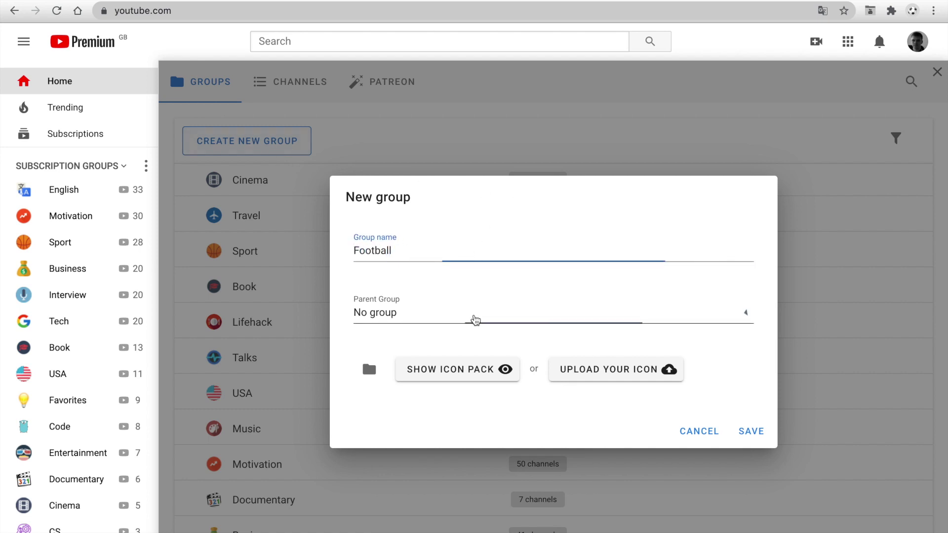
scroll(467, 360, down, 8)
scroll(470, 369, down, 4)
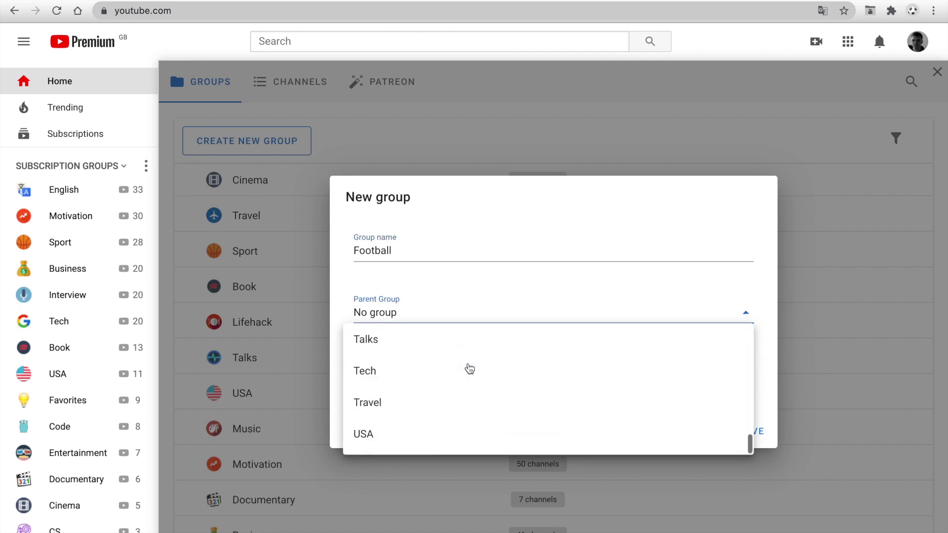
scroll(467, 368, up, 1)
click(400, 351)
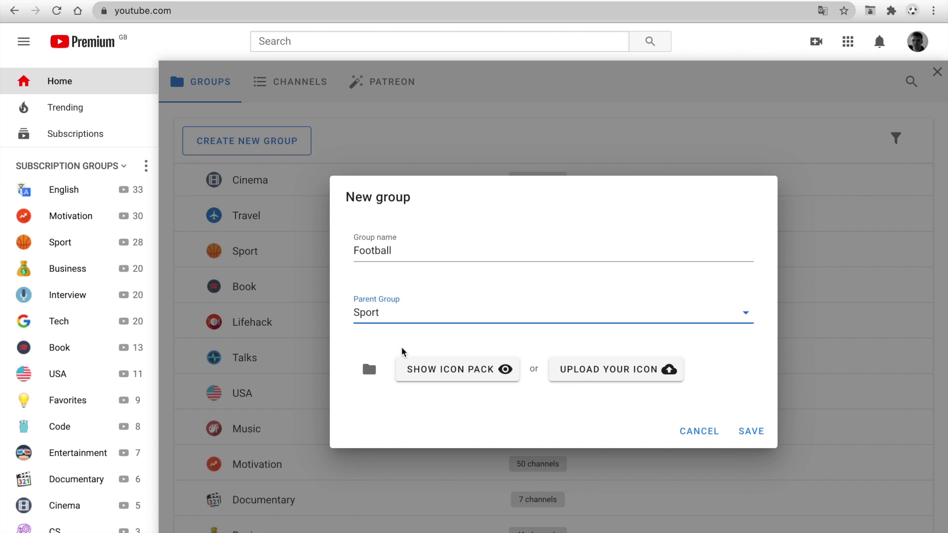
click(464, 370)
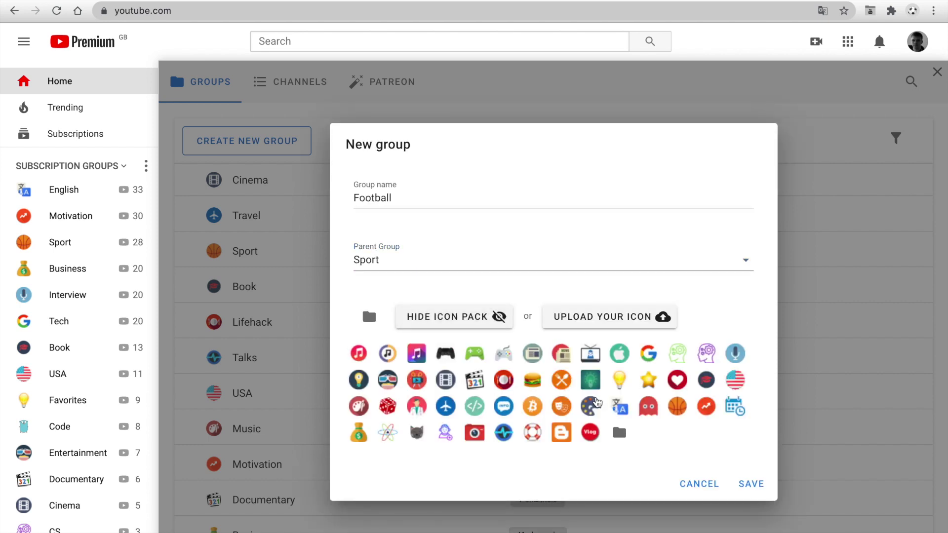
click(602, 316)
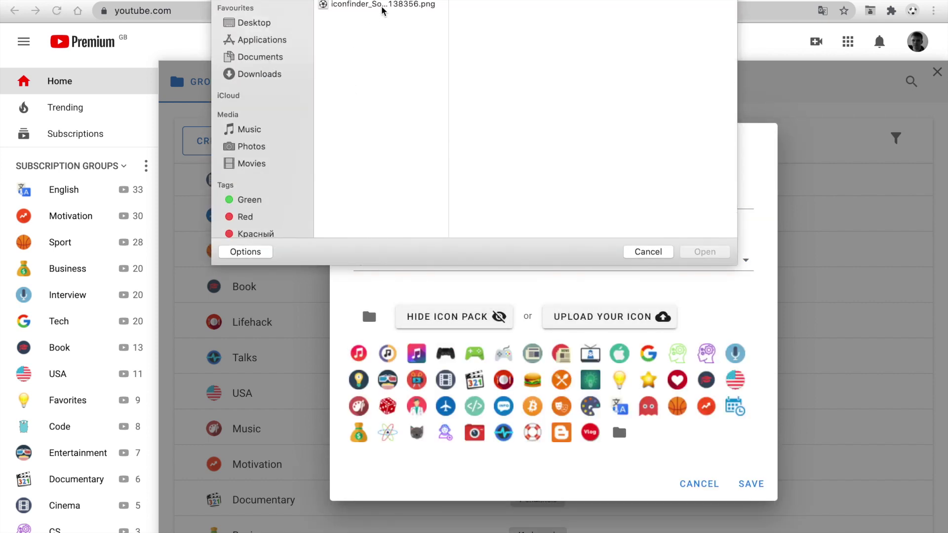
double_click(382, 6)
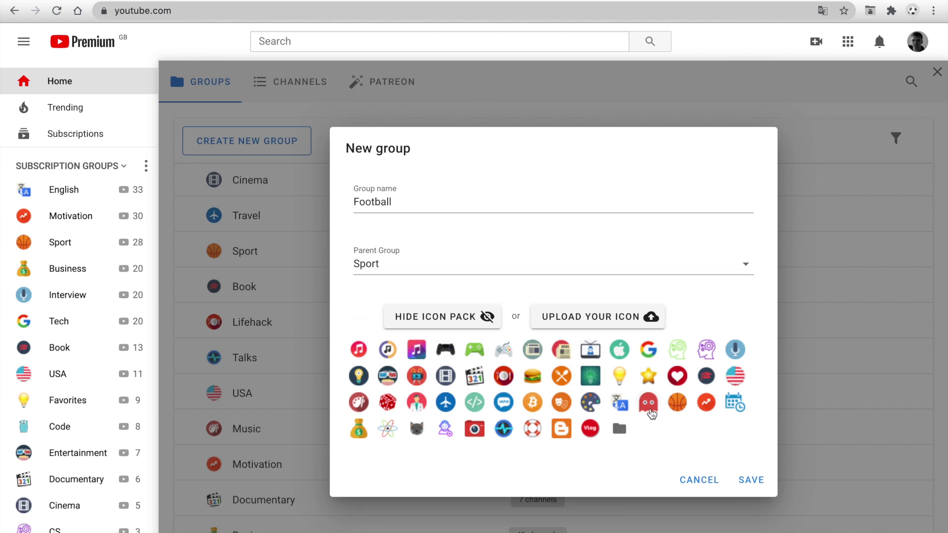
click(739, 480)
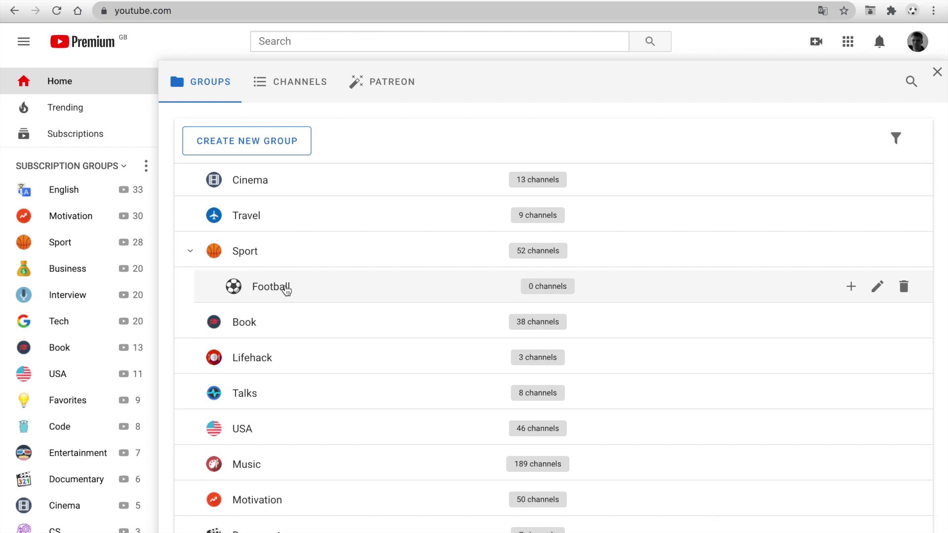
Move Book and Talks above Sport, nest Lifehack in Football, and nest USA and Music under Sport.
drag(257, 332, 256, 246)
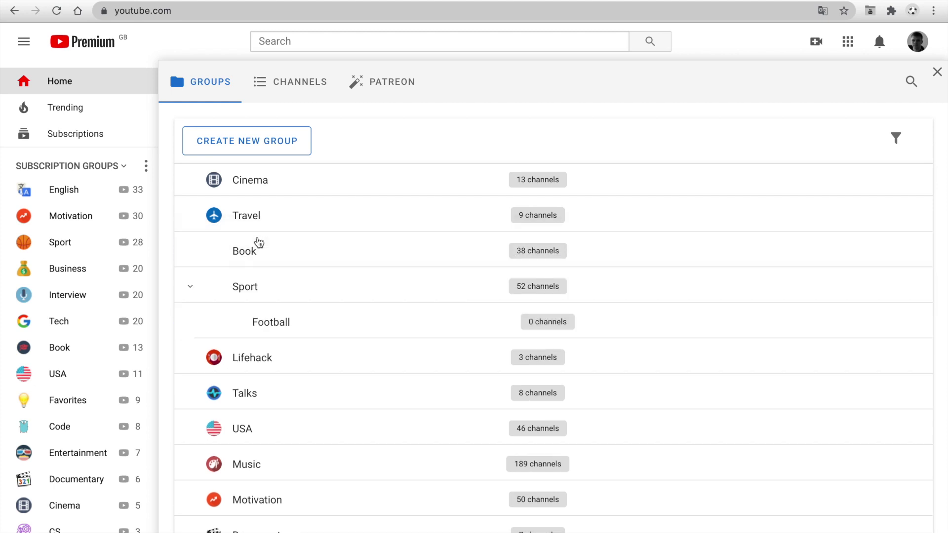
drag(262, 385, 259, 286)
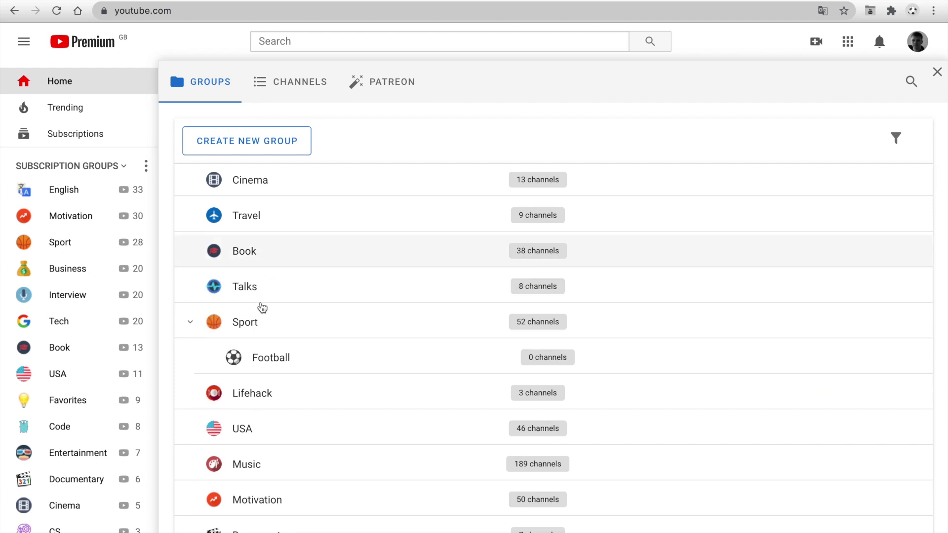
drag(260, 394, 307, 394)
drag(254, 429, 287, 357)
drag(262, 449, 260, 390)
scroll(301, 427, down, 1)
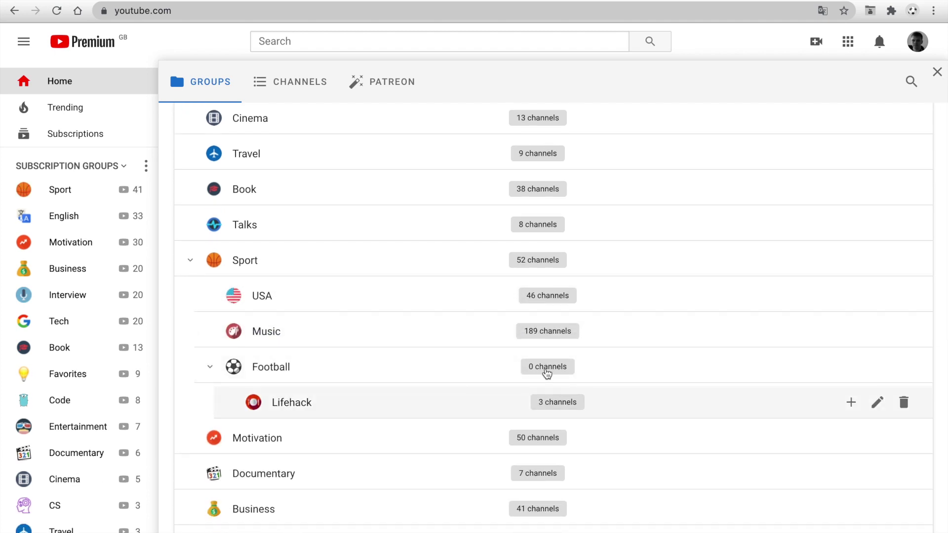
Add #pivorak Lviv Ruby MeetUp and 10 Years to the Football group.
click(543, 370)
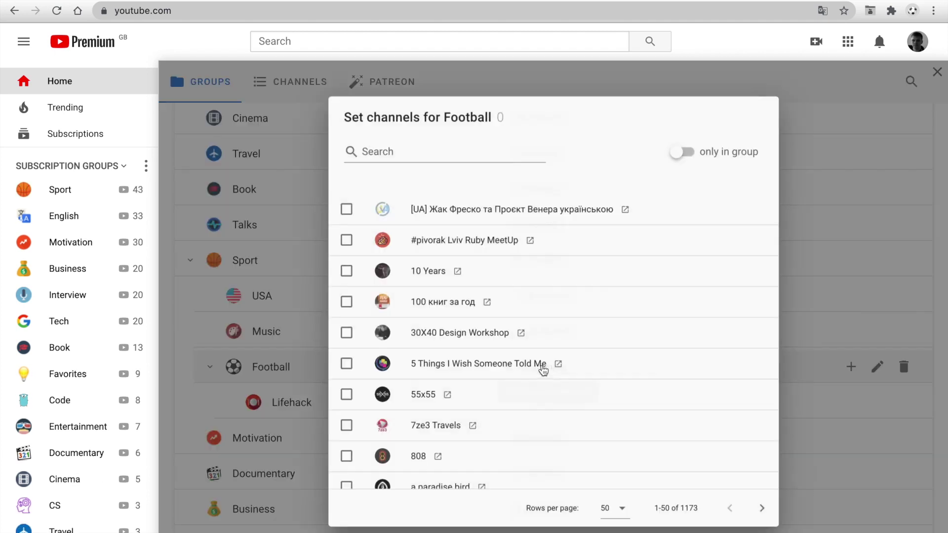
click(594, 247)
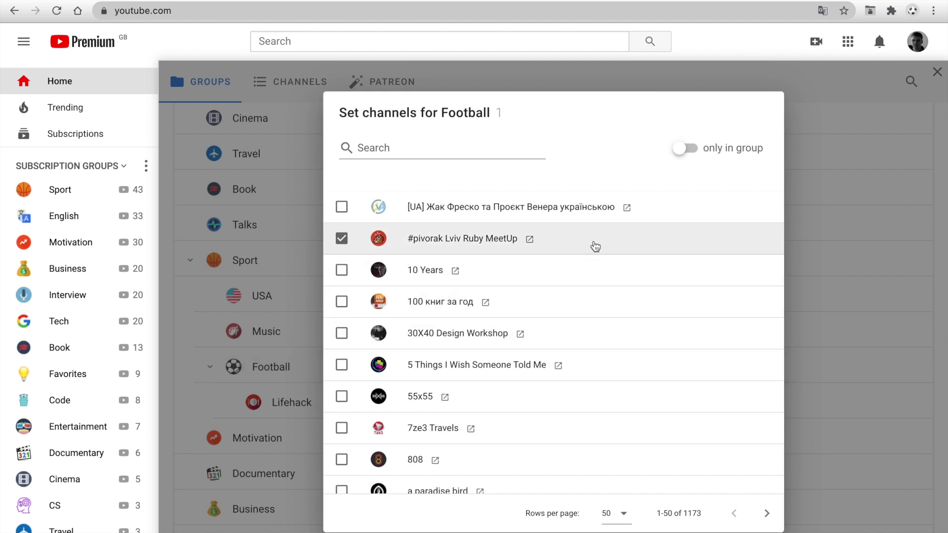
click(594, 269)
Search 'Foot' and add Football & Sport UA, Football Hub, Guardian Football, Sky Sports Football.
click(438, 148)
text(Foot)
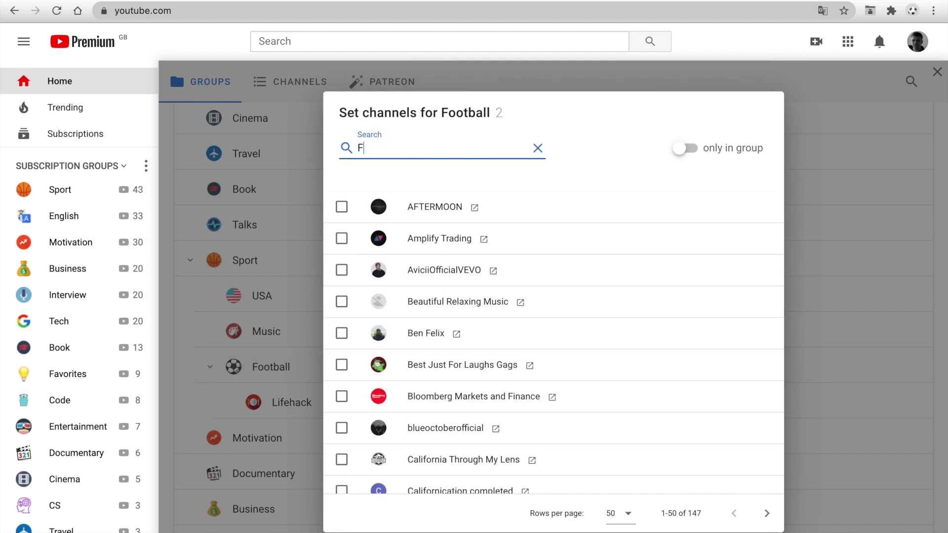
click(535, 212)
click(535, 244)
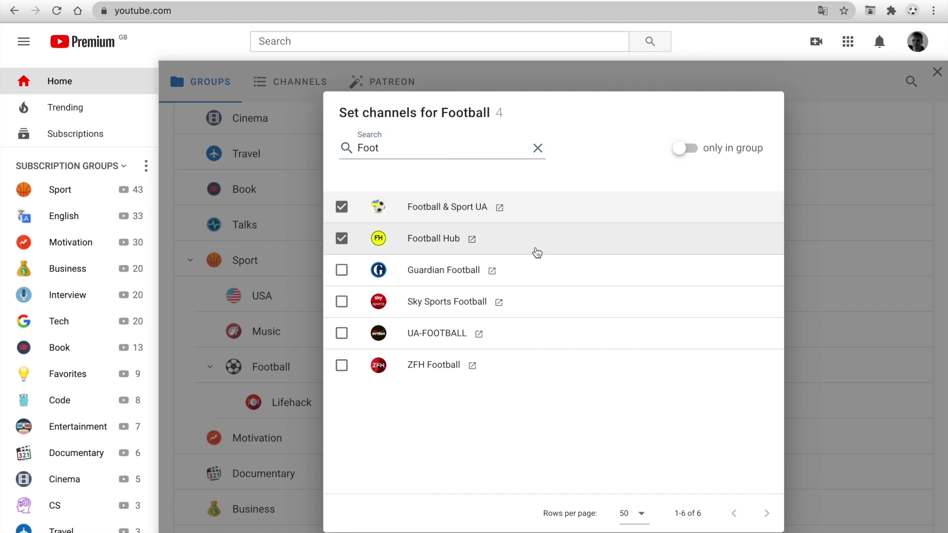
click(534, 274)
click(537, 309)
Clear the search, list only Football's channels, and close the channel picker.
click(537, 148)
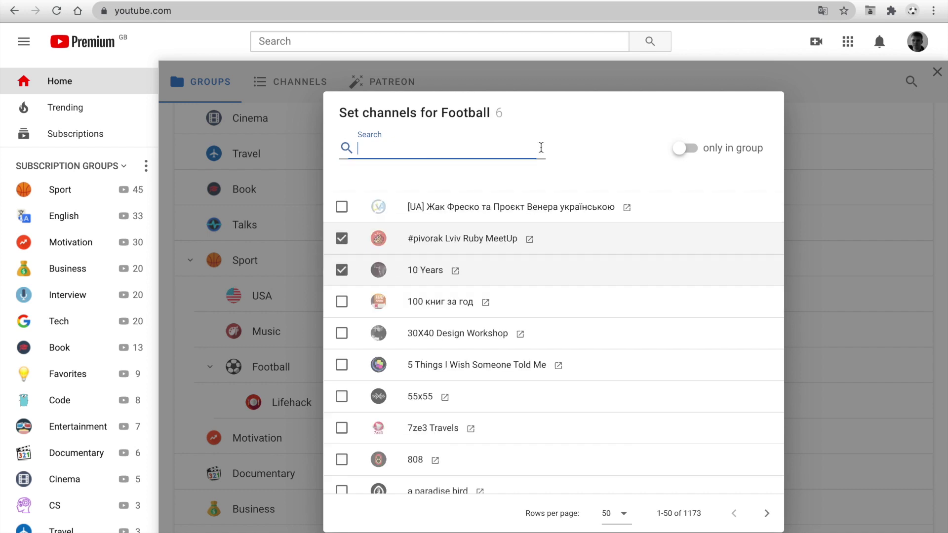
click(687, 148)
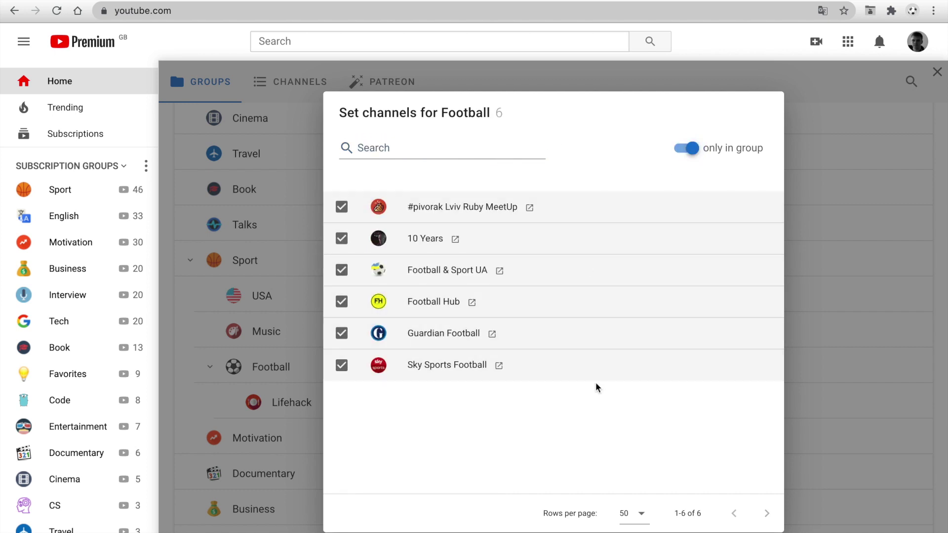
click(845, 346)
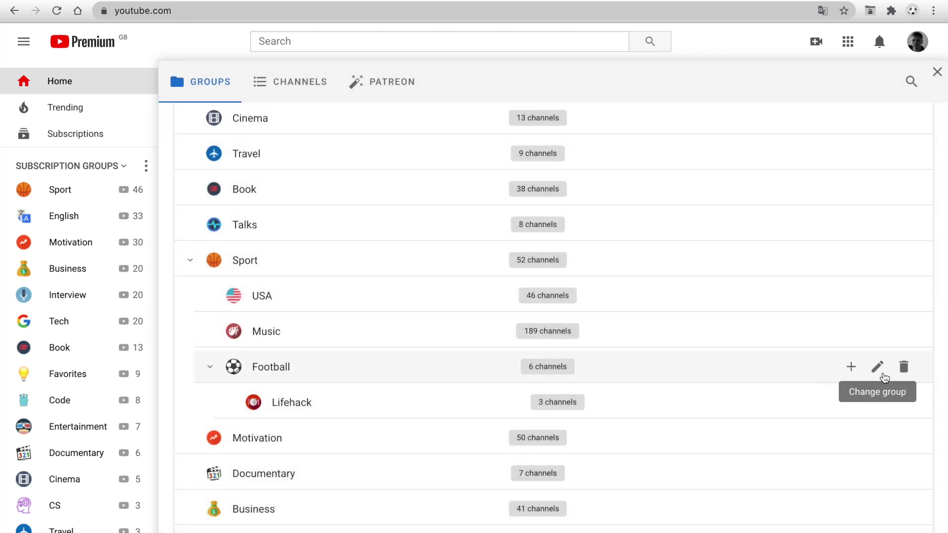
Sort the group list A-Z, then Z-A, and switch to the all-channels list.
scroll(902, 376, up, 2)
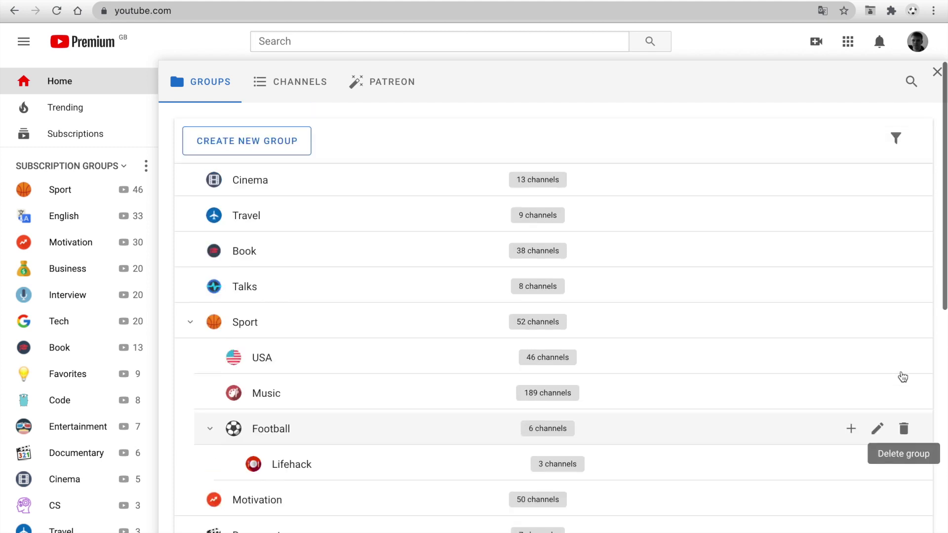
click(902, 143)
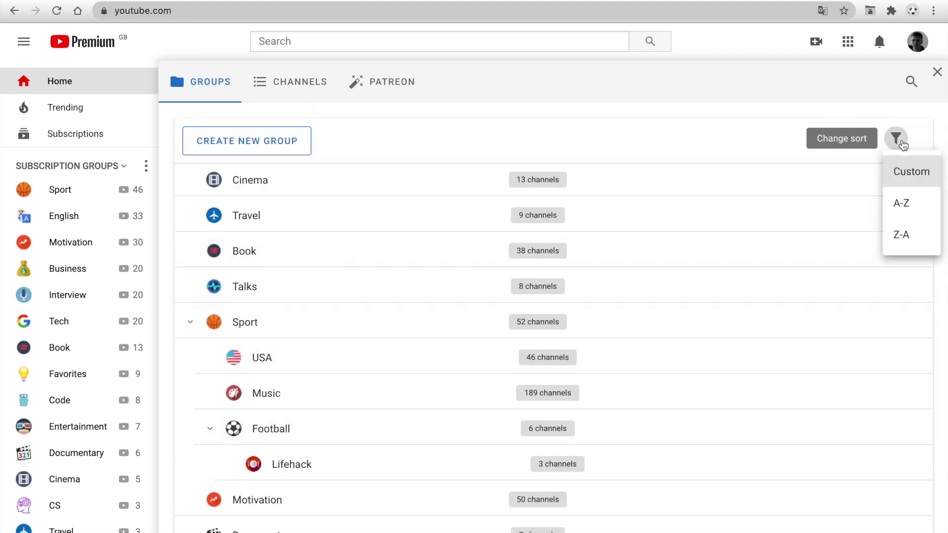
click(901, 200)
click(901, 135)
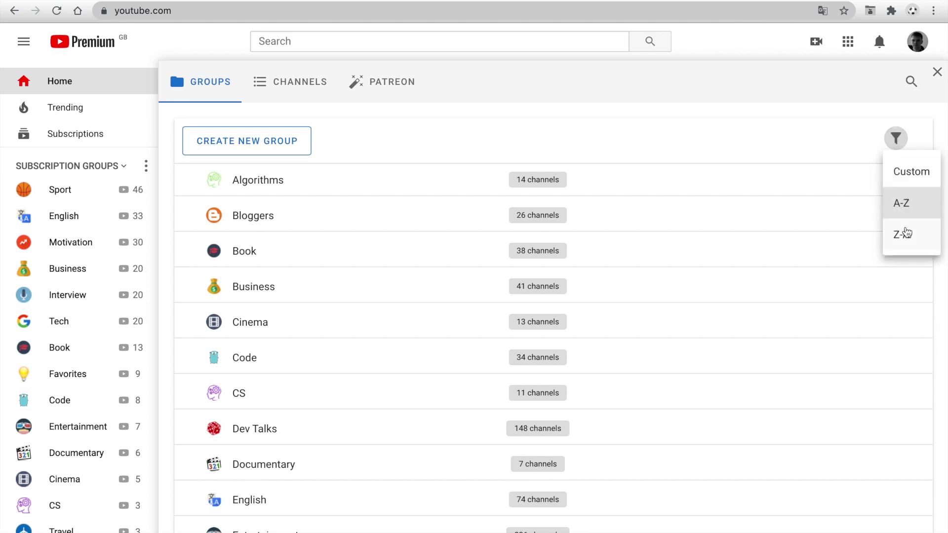
click(903, 231)
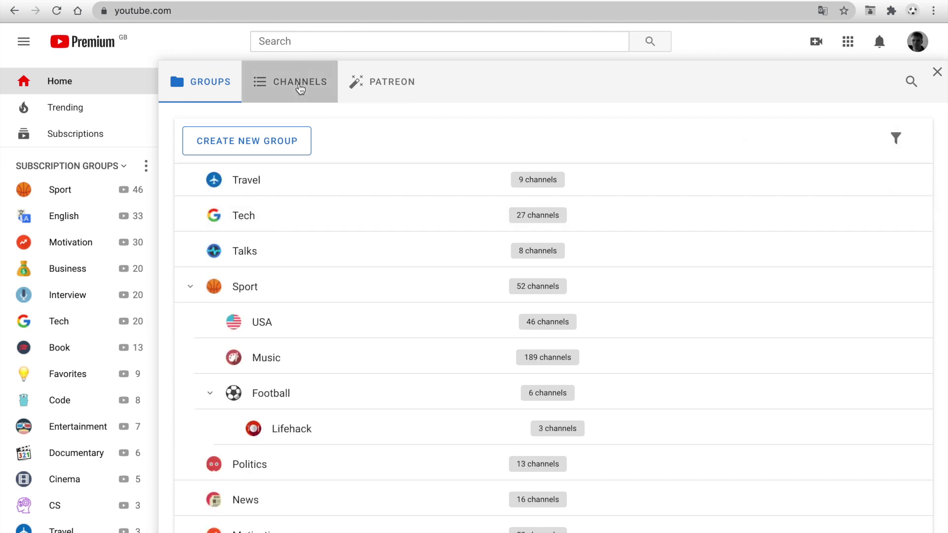
click(300, 85)
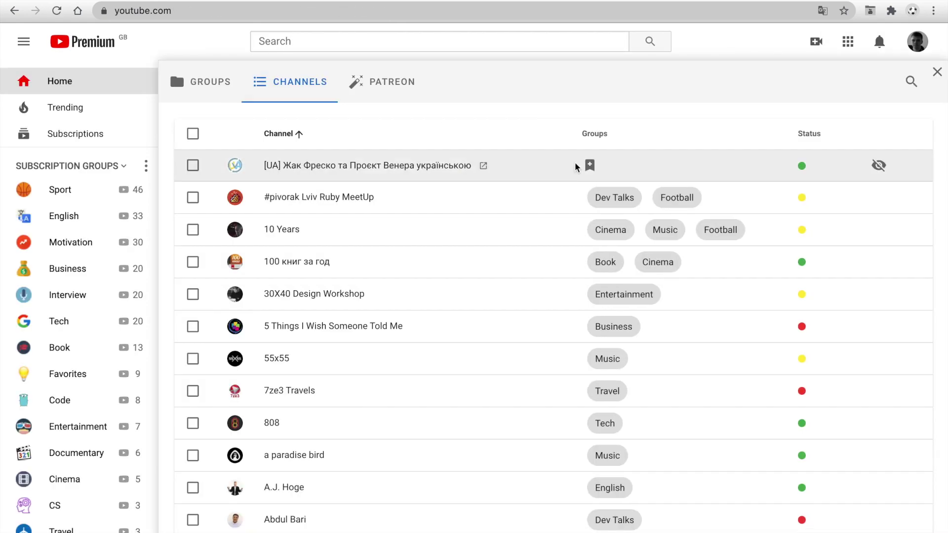
Add the first channel to the Algorithms, Bloggers and Book groups and save.
click(595, 173)
click(661, 215)
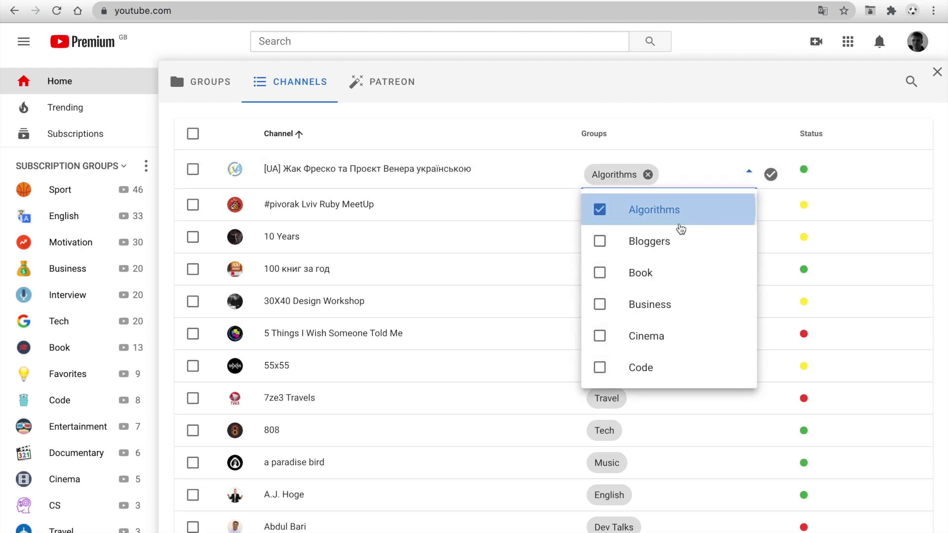
click(682, 244)
click(691, 269)
click(769, 186)
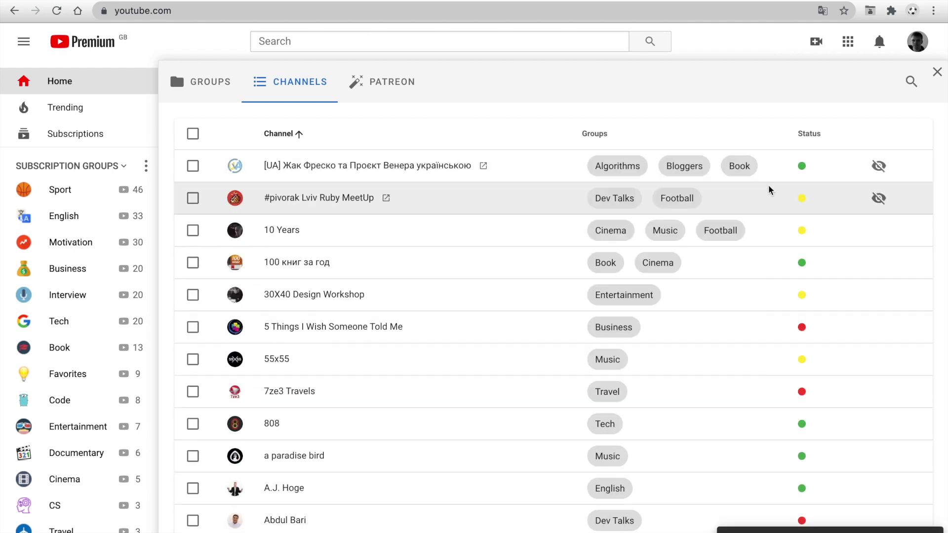
Cancel unsubscribing from the first channel and check channels' last-video dates behind the status dots.
click(882, 170)
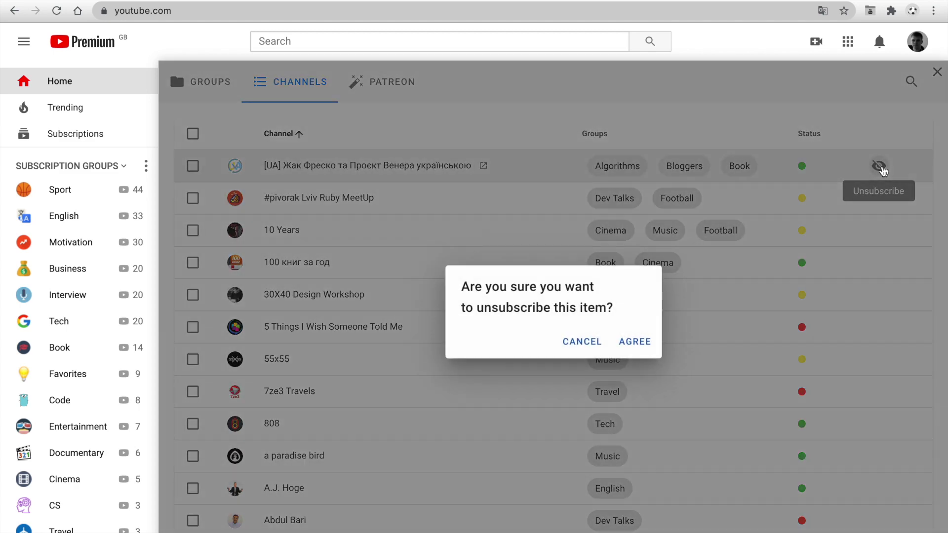
click(588, 349)
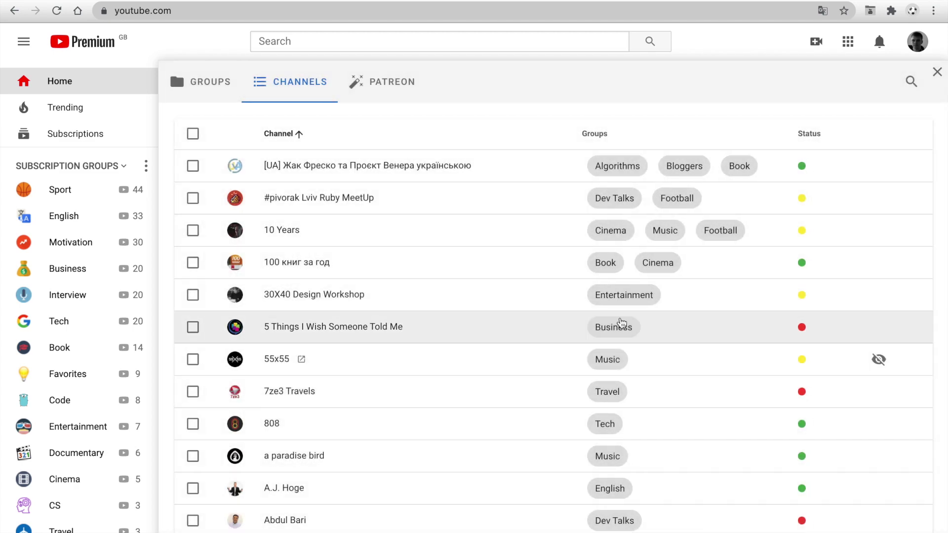
mouse_move(800, 171)
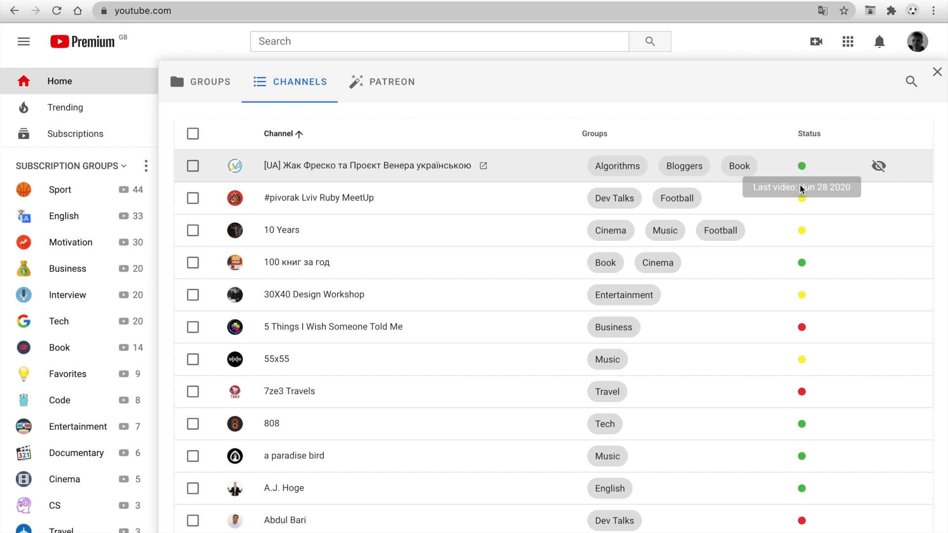
mouse_move(802, 201)
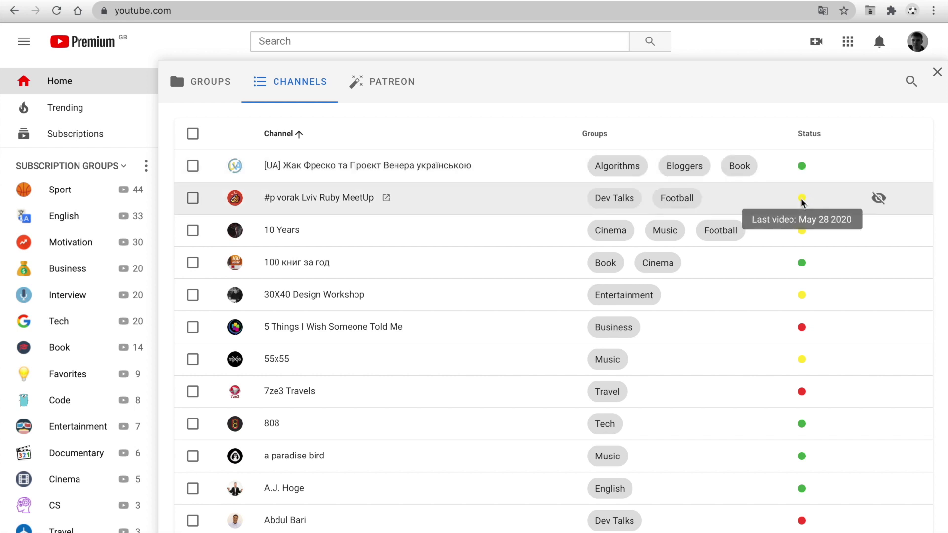
mouse_move(801, 329)
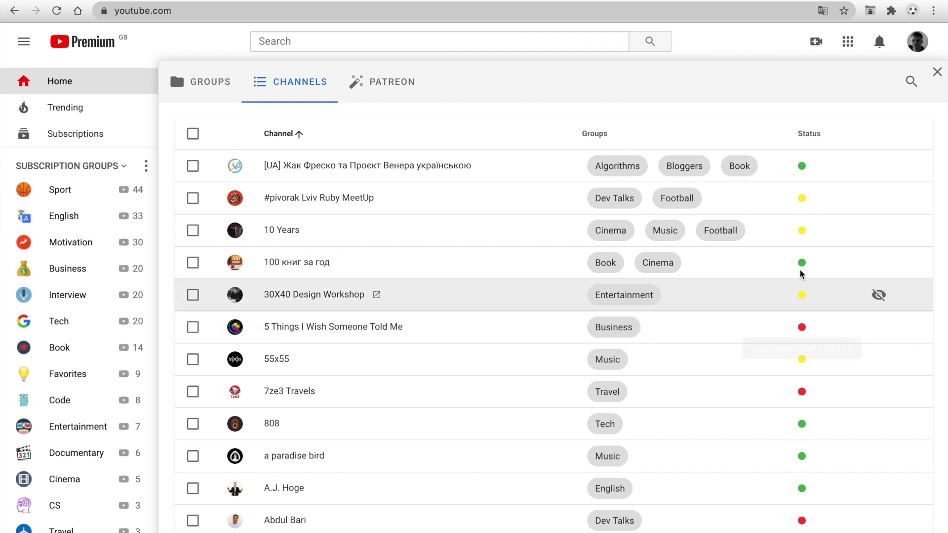
Sort the channel list by status, then by name alphabetically and in reverse.
click(805, 139)
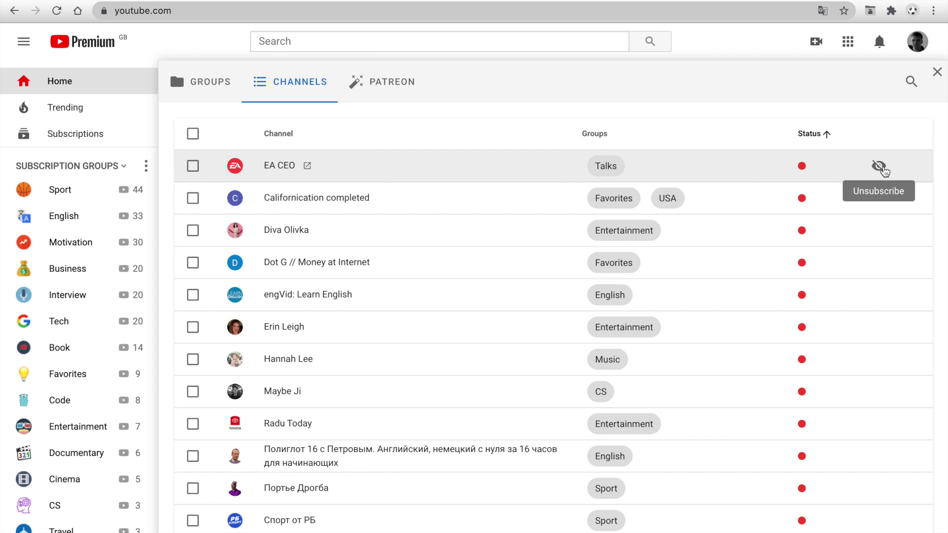
click(302, 140)
click(301, 139)
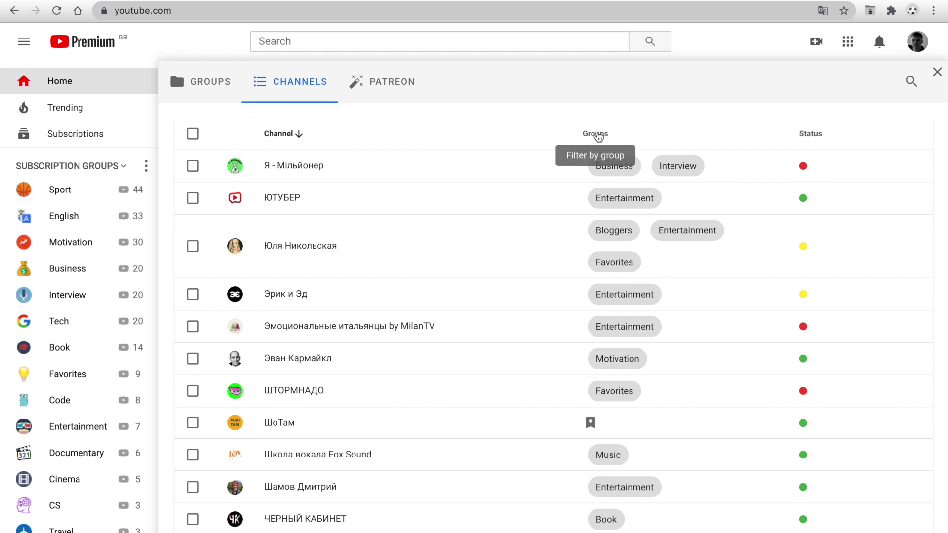
Filter channels to Without group, then Algorithms, clear the filter, and sort by status.
click(595, 134)
click(630, 179)
click(668, 142)
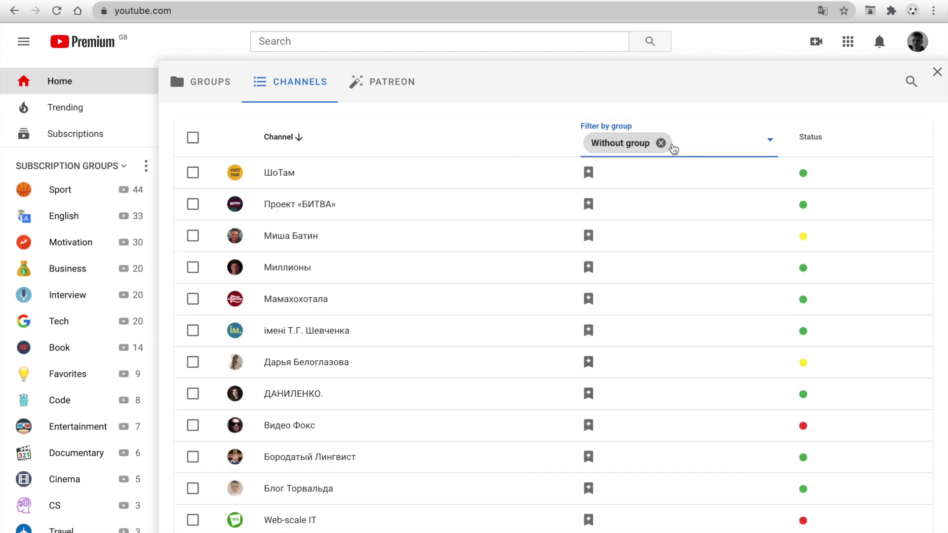
click(688, 148)
click(682, 208)
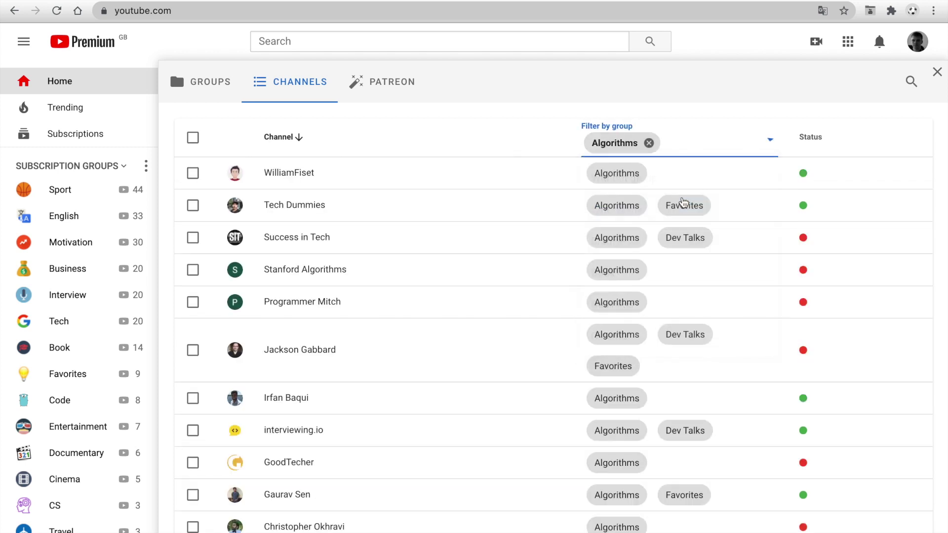
click(649, 144)
click(814, 140)
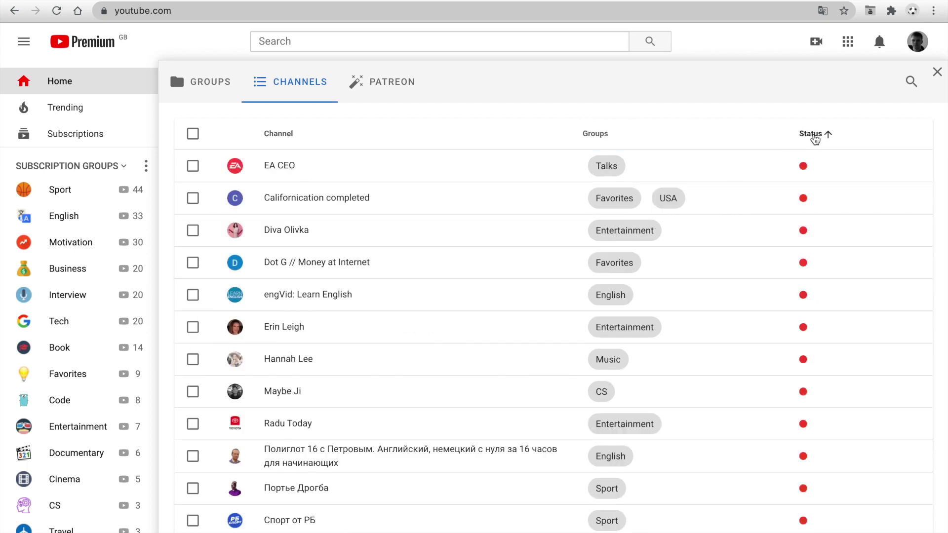
click(193, 166)
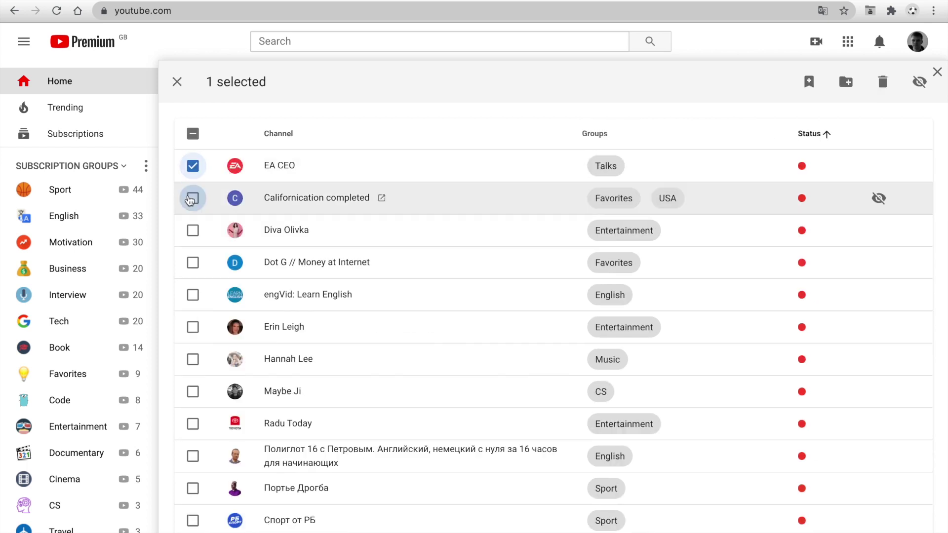
click(191, 198)
click(193, 230)
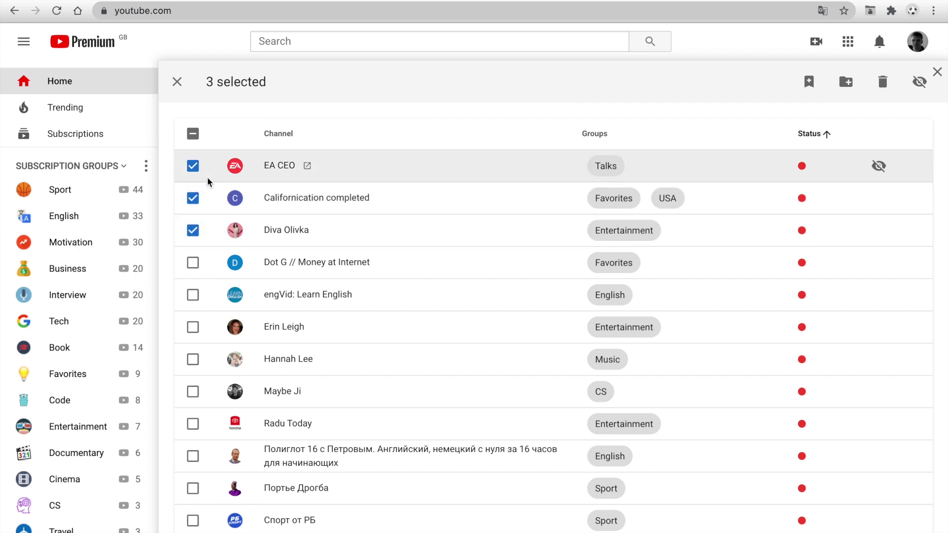
click(808, 82)
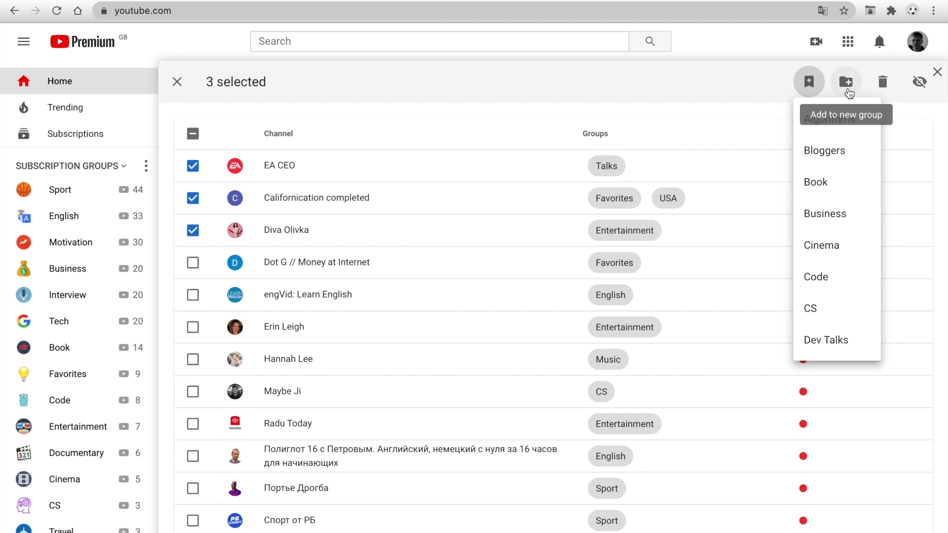
click(847, 85)
click(858, 94)
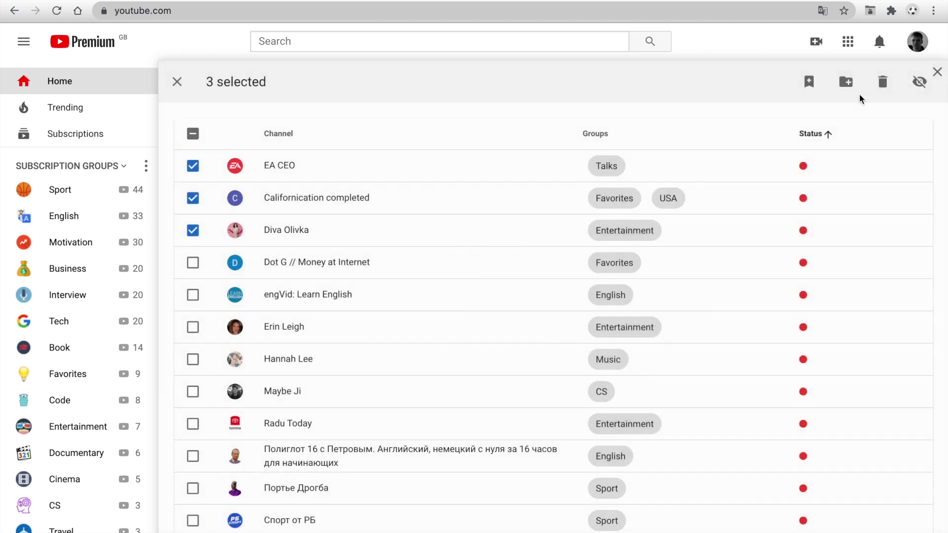
click(882, 84)
click(582, 342)
click(917, 88)
click(567, 339)
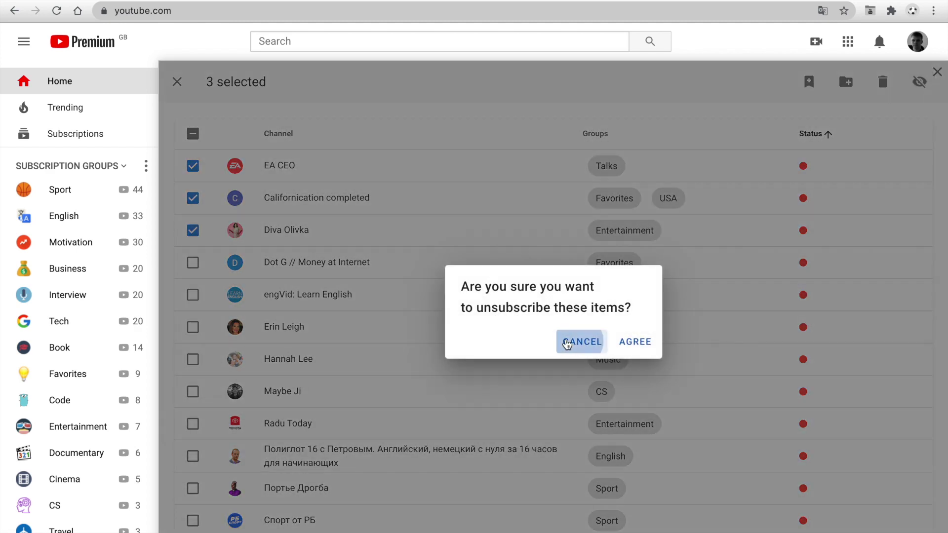
click(179, 95)
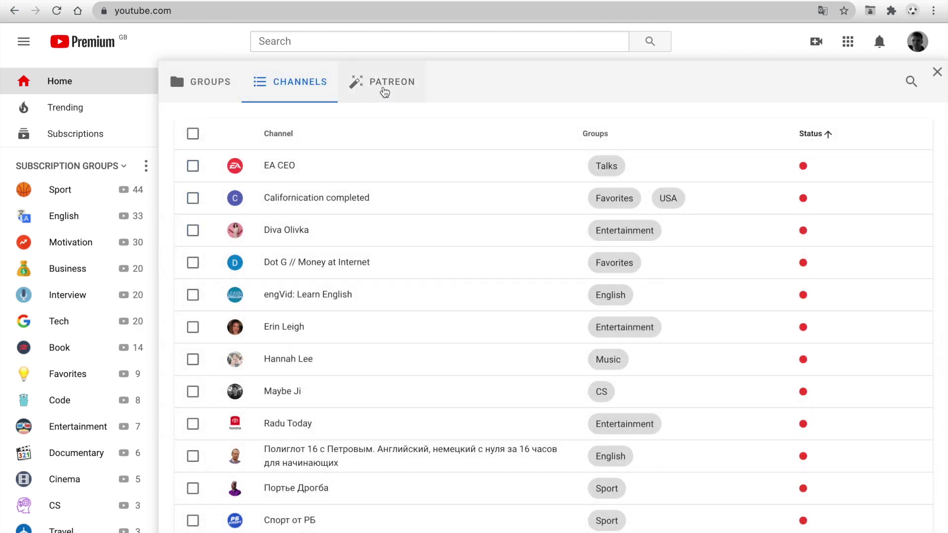
Open the Patreon section, view the Contributors page, go back, and sign out of Patreon.
click(383, 91)
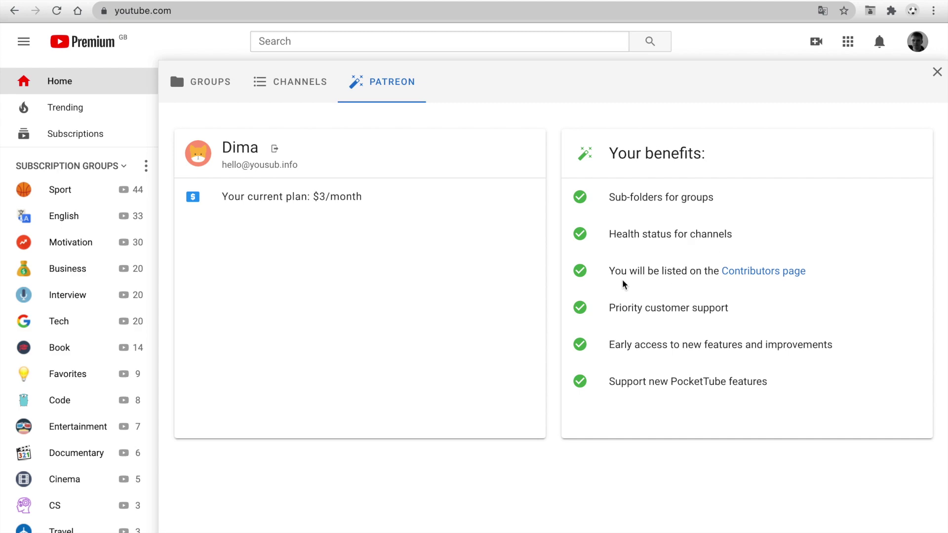
click(764, 280)
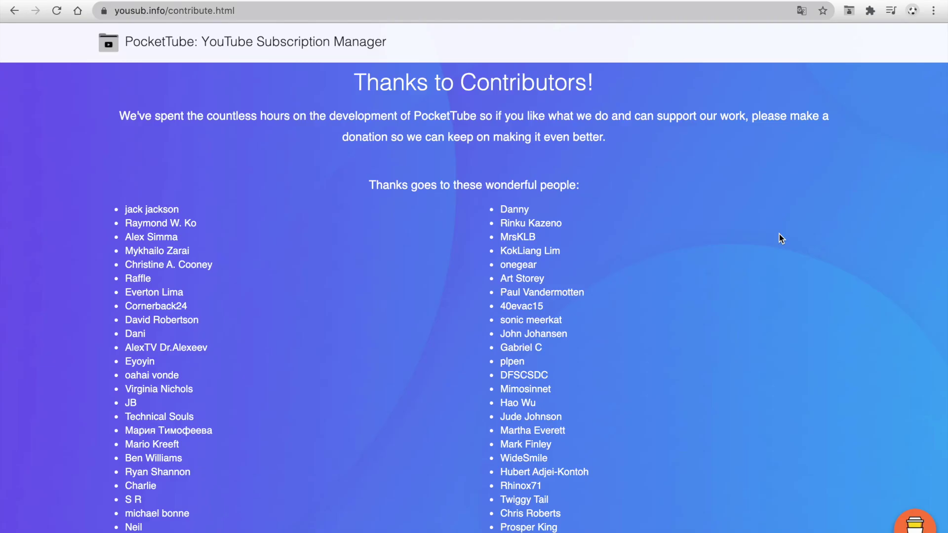
scroll(779, 238, down, 5)
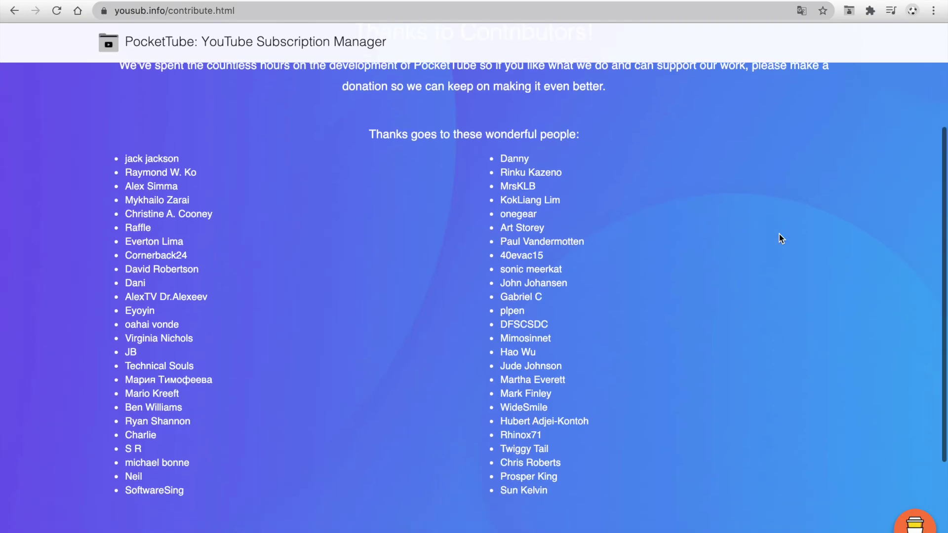
scroll(779, 239, up, 5)
key(alt+Left)
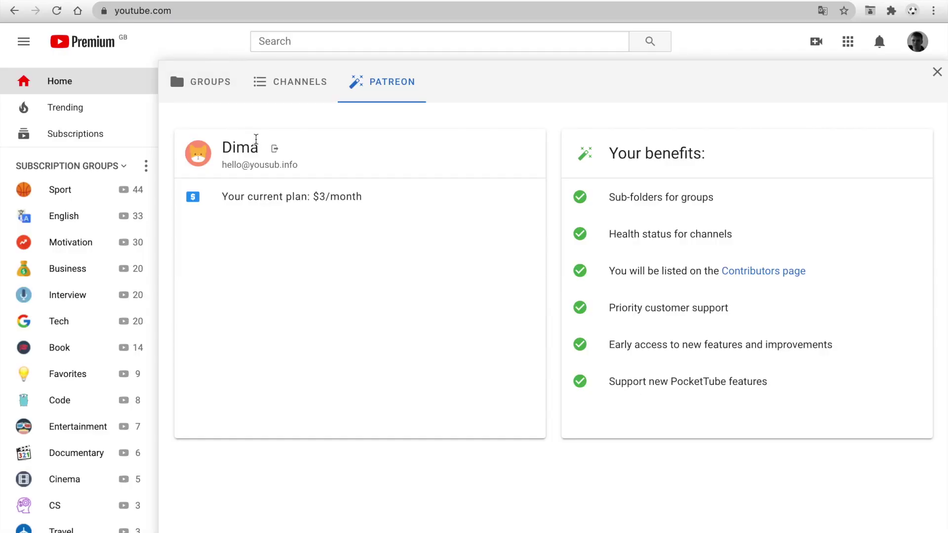
click(274, 148)
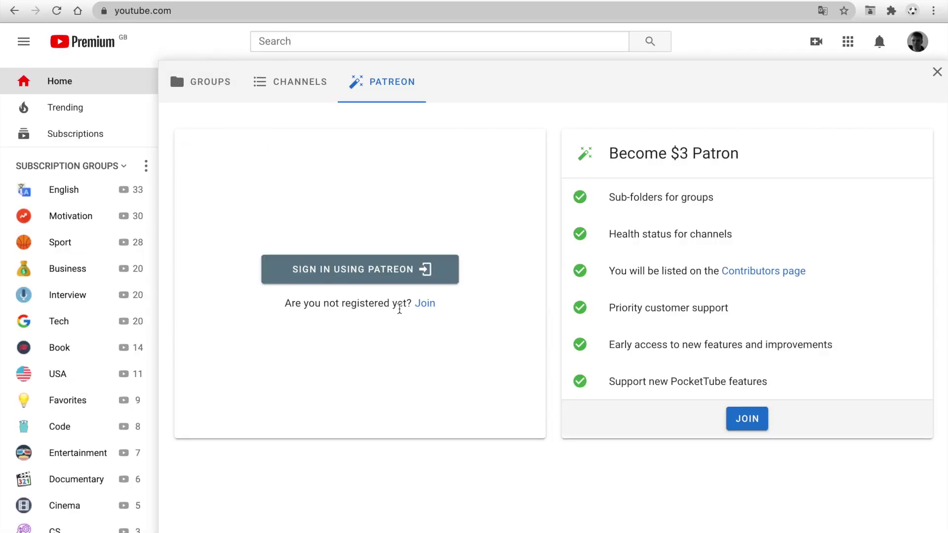
Review the $3 patron join and checkout pages, choosing PayPal as payment method.
click(425, 303)
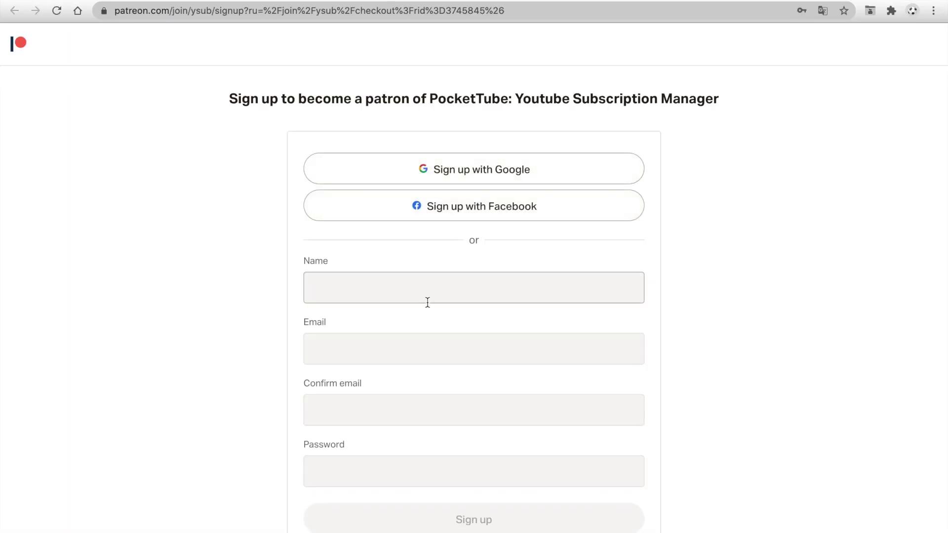
scroll(427, 302, down, 2)
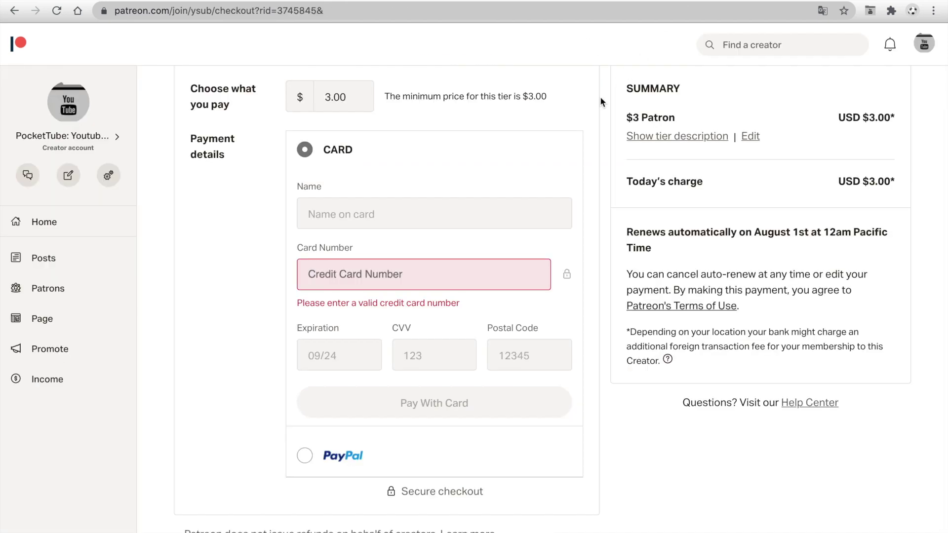
scroll(560, 140, up, 2)
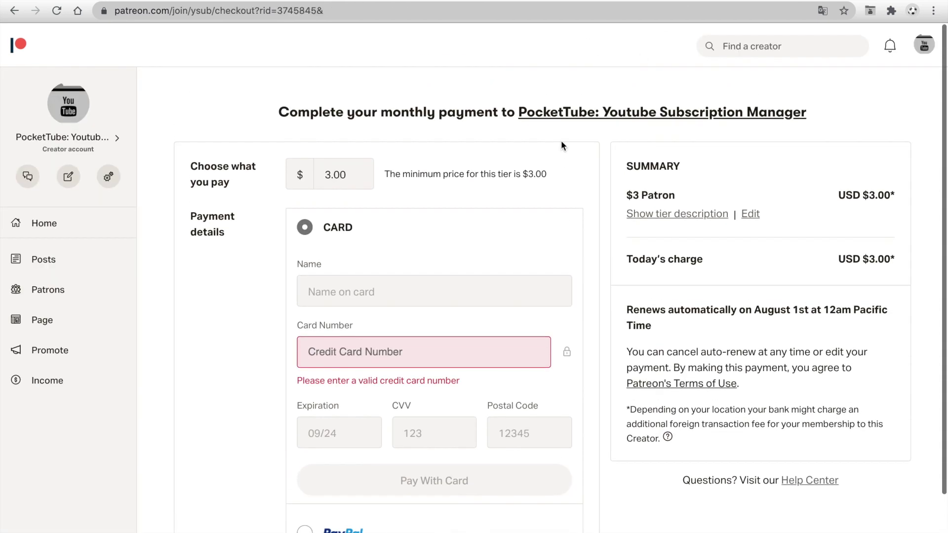
scroll(560, 140, down, 2)
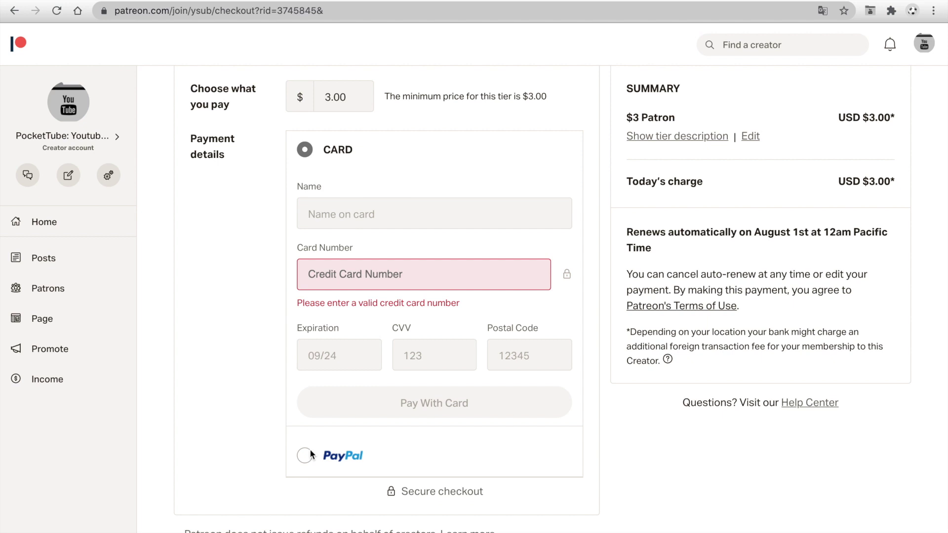
click(310, 448)
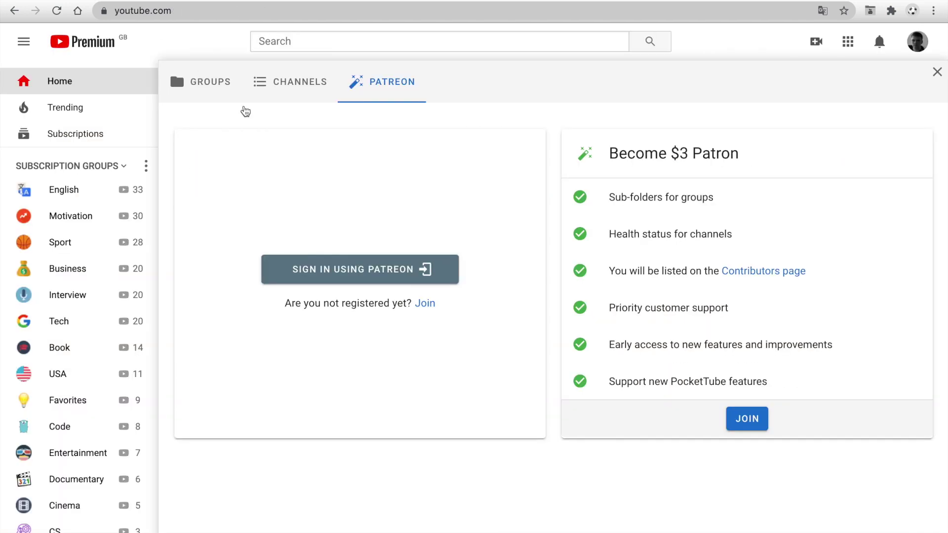
Sign in to PocketTube with Patreon and allow access to the Patreon profile.
click(338, 279)
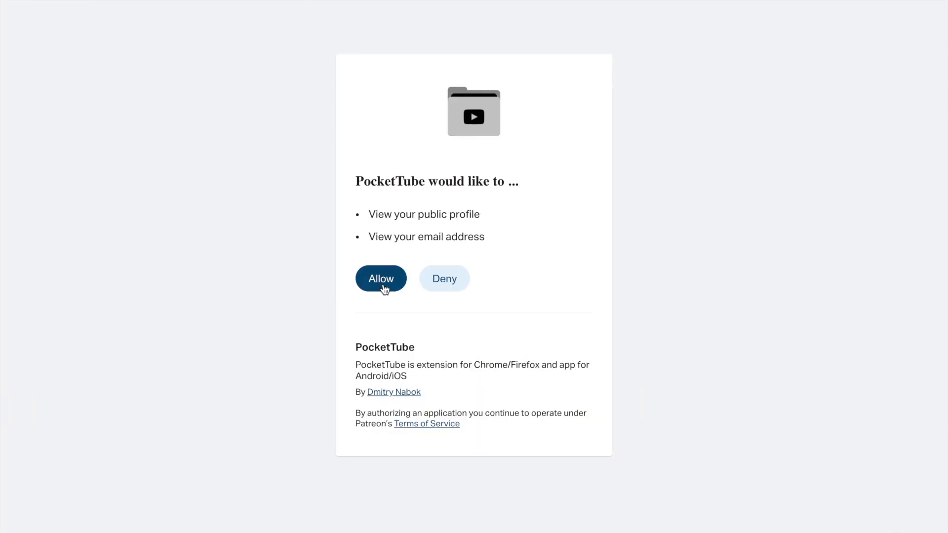
click(408, 284)
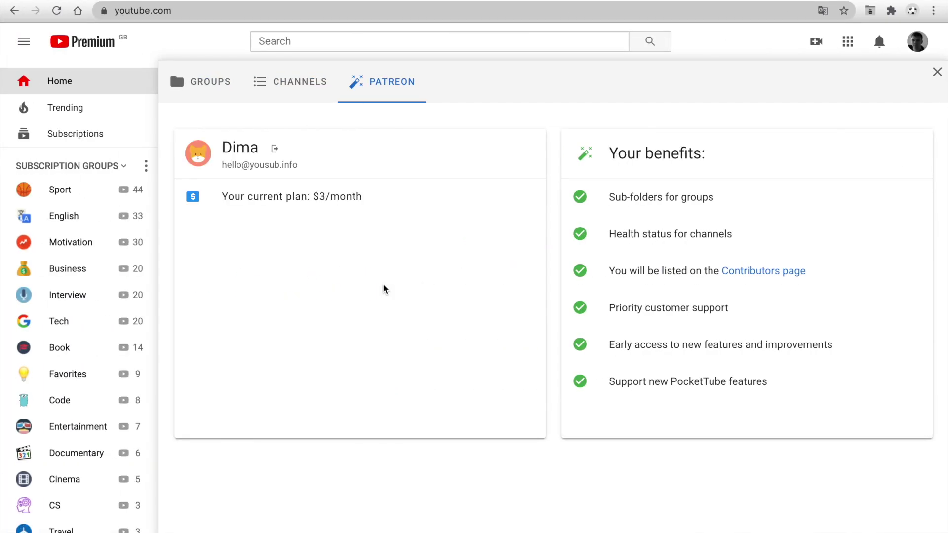